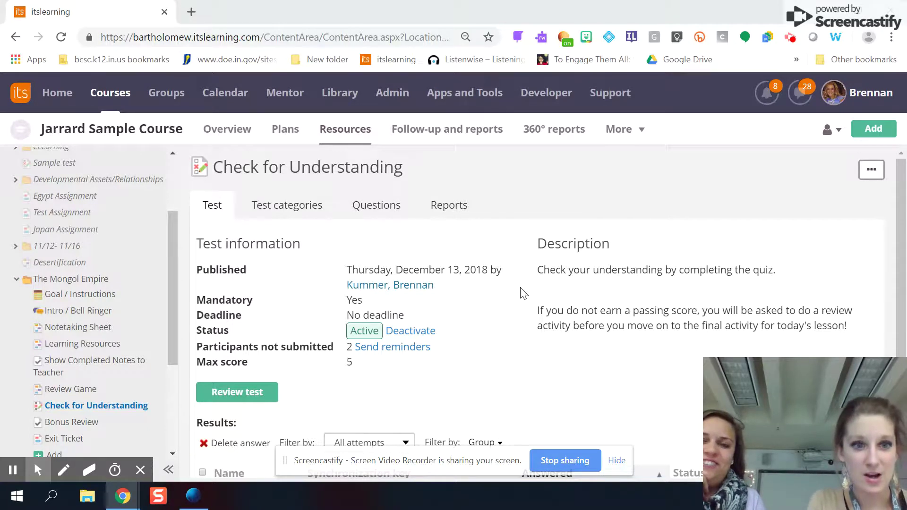
# Open the Check for Understanding test under The Mongol Empire to review its max score and participants.
pyautogui.click(174, 241)
# Open The Mongol Empire folder and look through its nine resources published 12/13/2018.
pyautogui.moveTo(173, 240); pyautogui.dragTo(179, 301)
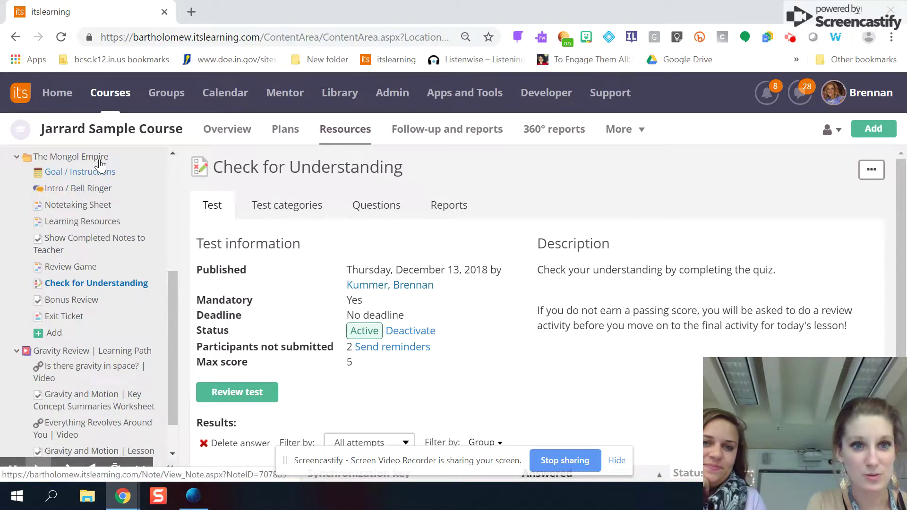
pyautogui.click(72, 158)
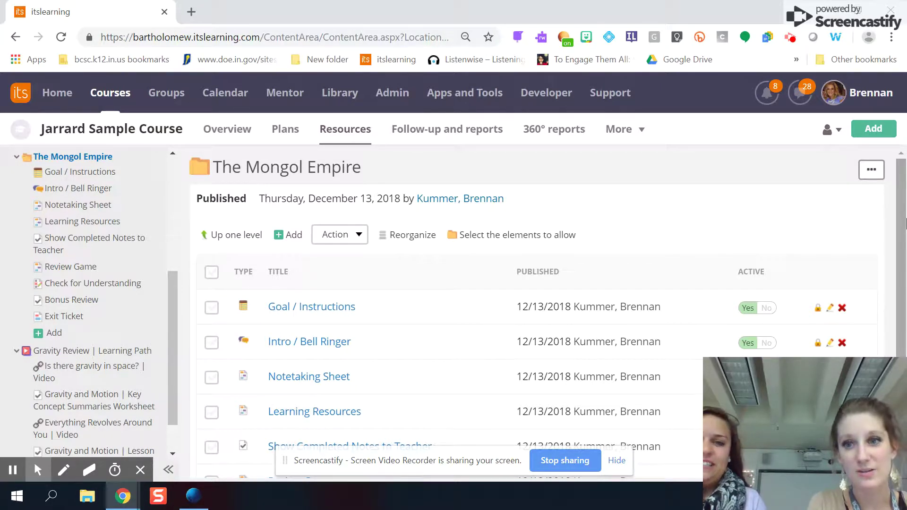
pyautogui.moveTo(903, 222); pyautogui.dragTo(905, 278)
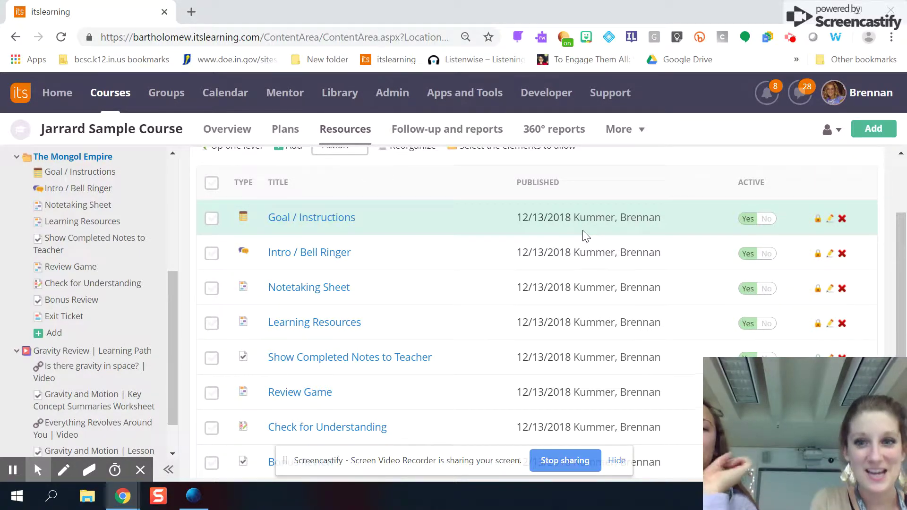
pyautogui.moveTo(897, 311); pyautogui.dragTo(904, 297)
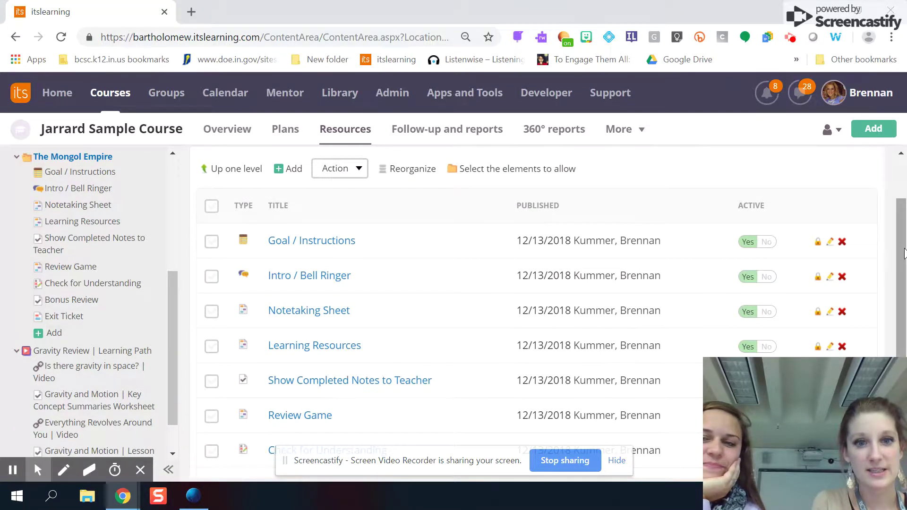
pyautogui.moveTo(905, 253); pyautogui.dragTo(904, 281)
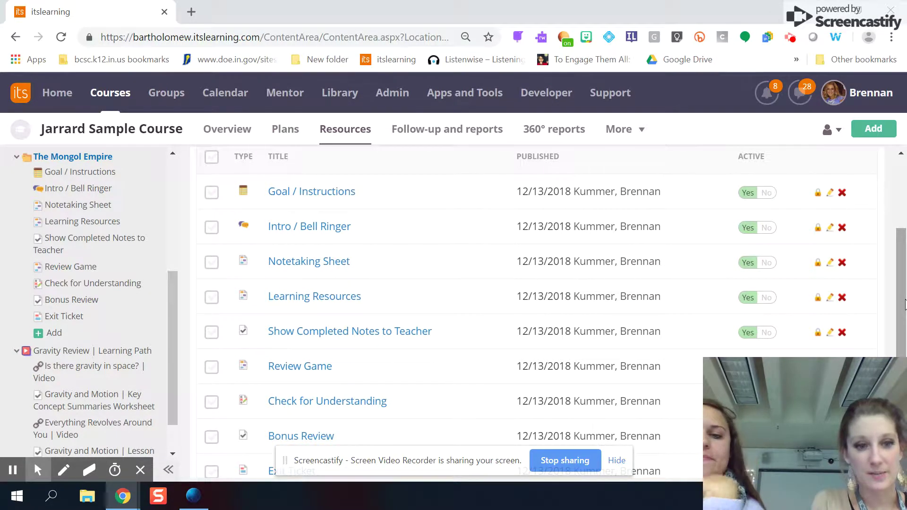
pyautogui.moveTo(904, 305); pyautogui.dragTo(904, 228)
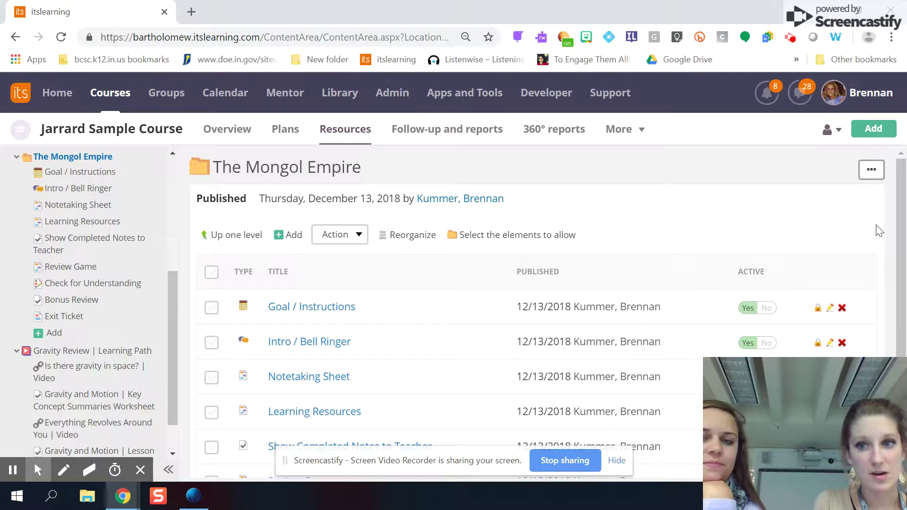
pyautogui.click(905, 231)
pyautogui.moveTo(904, 231); pyautogui.dragTo(904, 302)
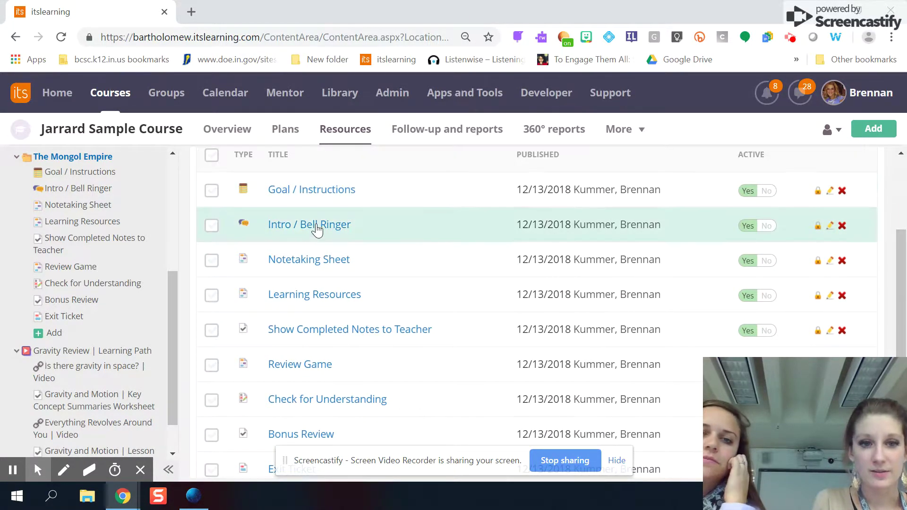
pyautogui.moveTo(904, 269); pyautogui.dragTo(905, 218)
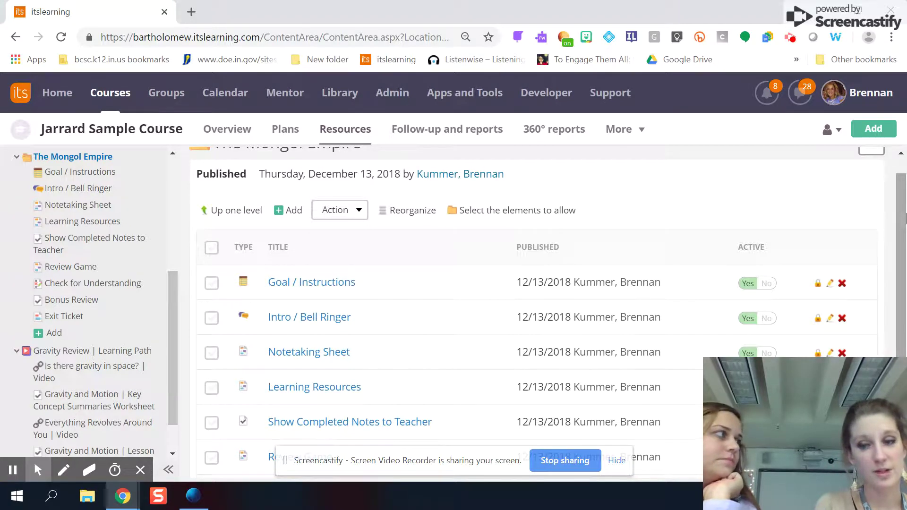
pyautogui.moveTo(905, 218); pyautogui.dragTo(905, 196)
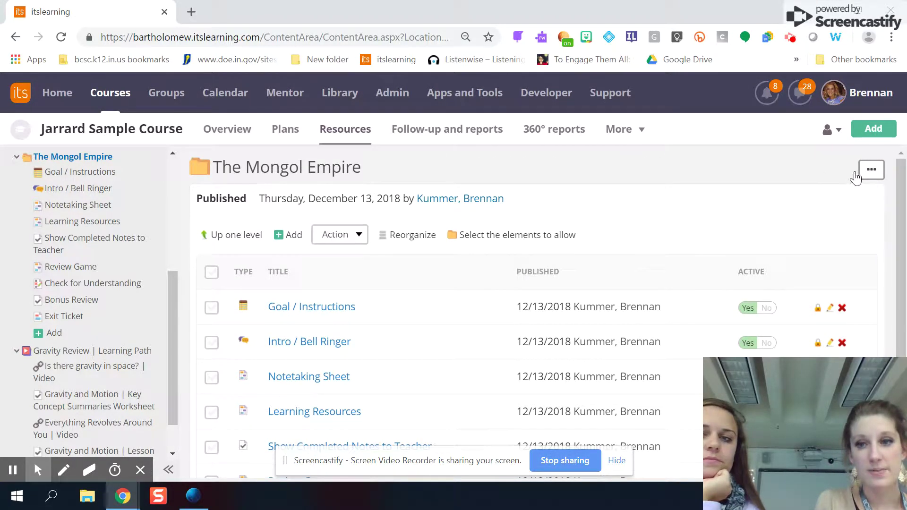
# Convert The Mongol Empire folder into a learning path and review its nine generated steps.
pyautogui.click(871, 171)
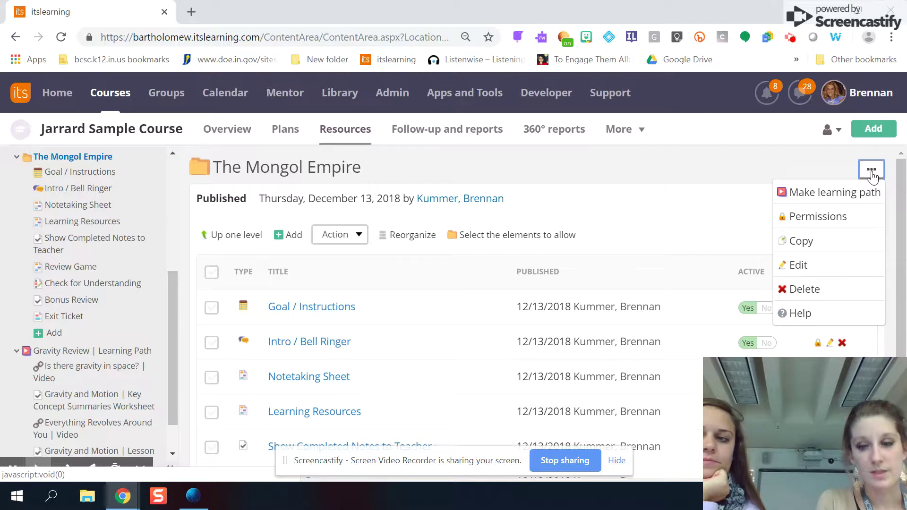
pyautogui.click(807, 197)
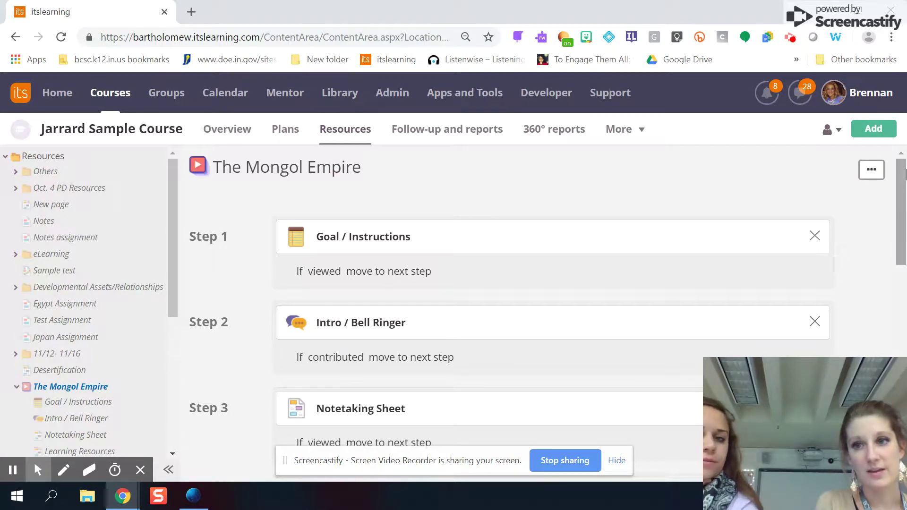
pyautogui.moveTo(904, 227); pyautogui.dragTo(903, 257)
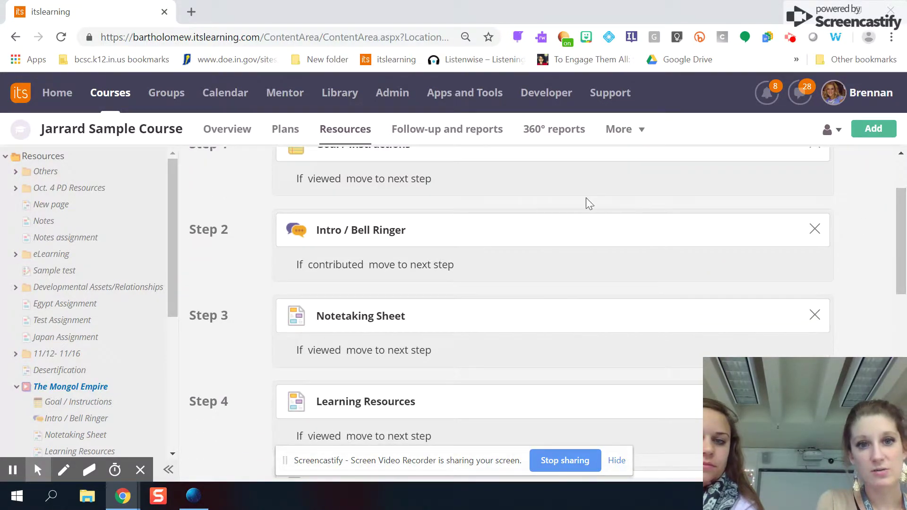
pyautogui.scroll(2, 900, 259)
pyautogui.scroll(-3, 900, 259)
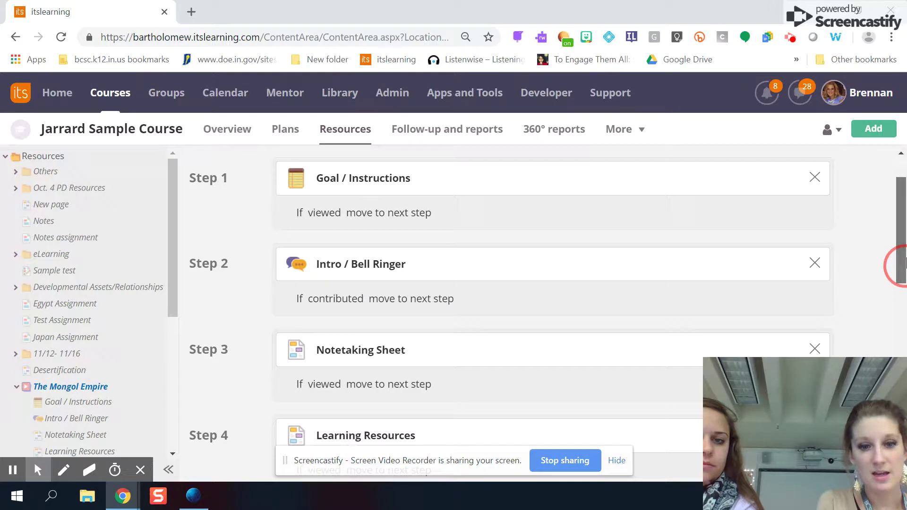
pyautogui.click(382, 310)
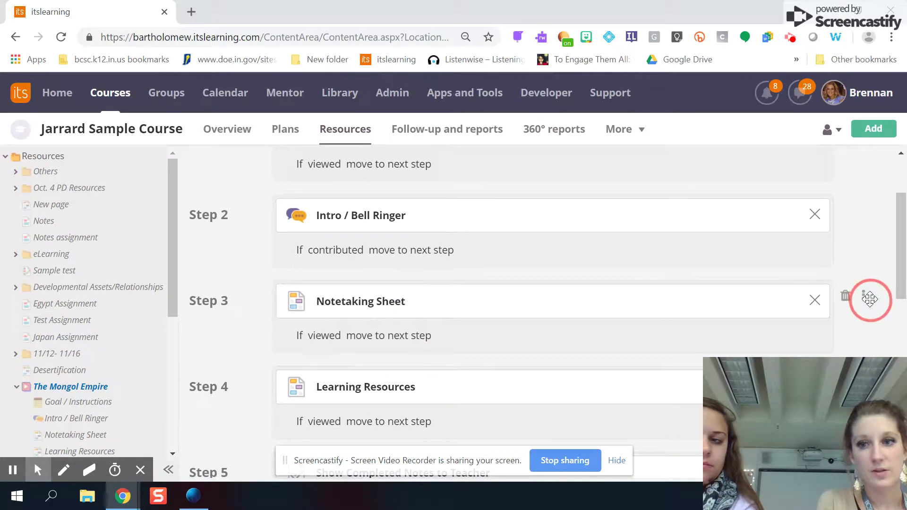
pyautogui.moveTo(868, 296); pyautogui.dragTo(868, 278)
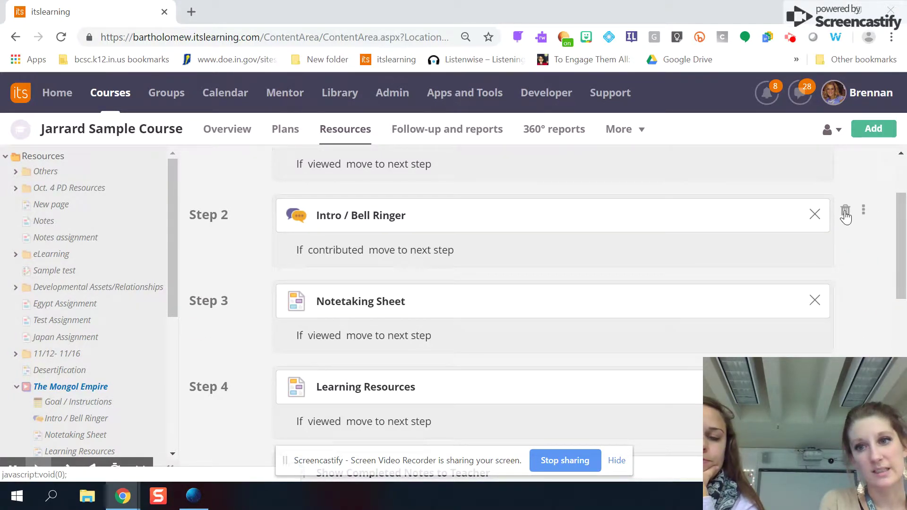
pyautogui.moveTo(901, 234); pyautogui.dragTo(905, 405)
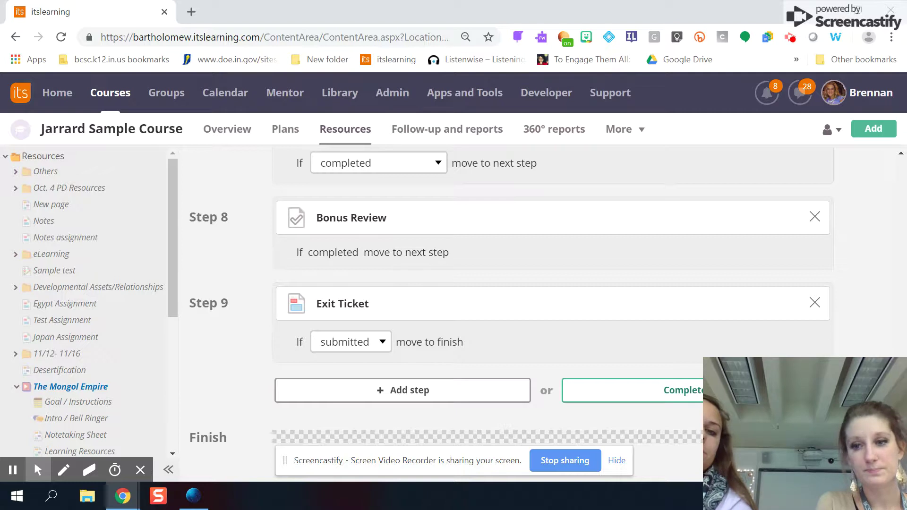
# Bring up the 'completed' condition choices for Step 7, Check for Understanding.
pyautogui.scroll(2, 548, 312)
pyautogui.scroll(2, 896, 348)
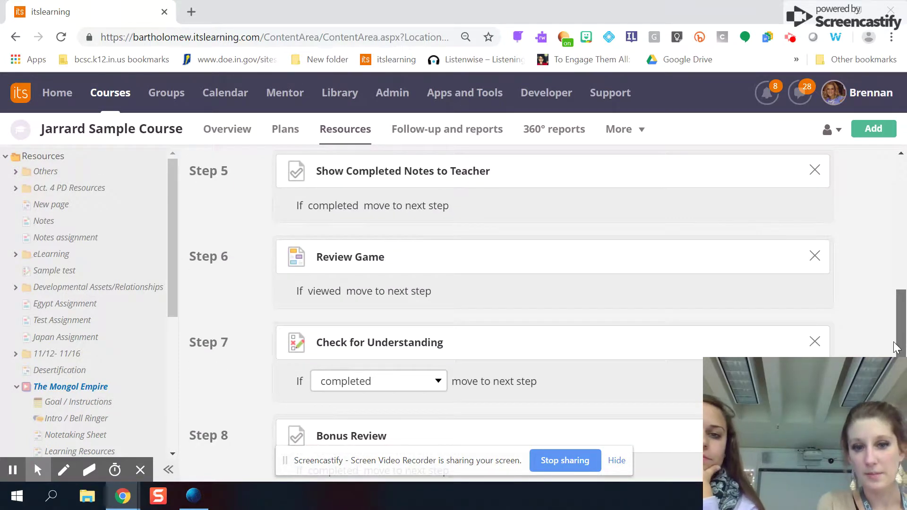
pyautogui.scroll(-1, 896, 347)
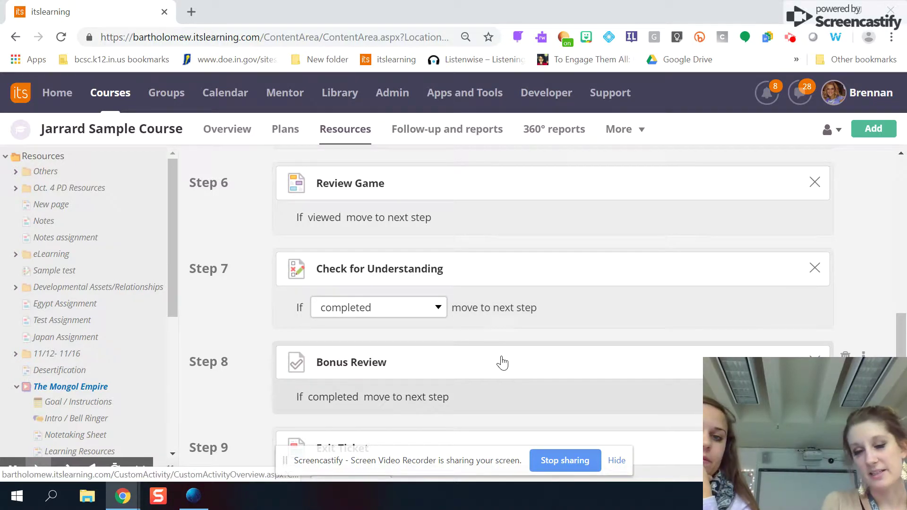
pyautogui.click(438, 309)
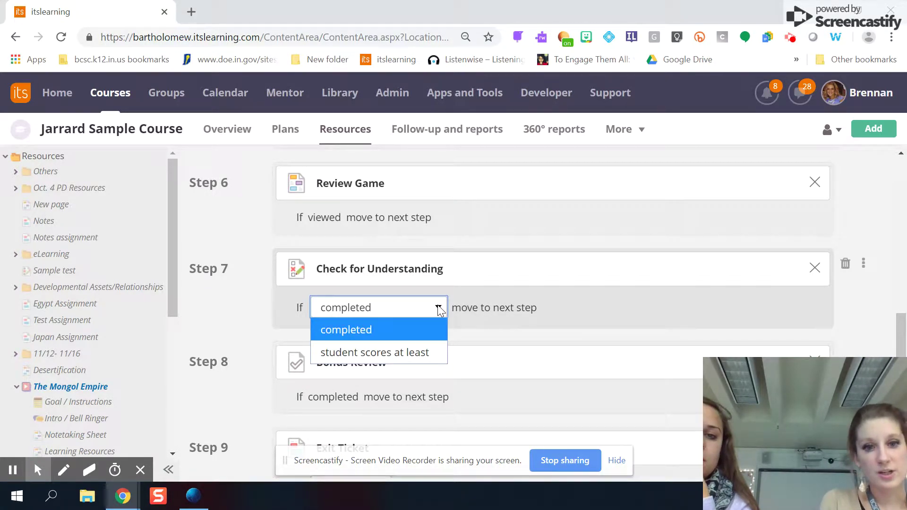
# Make Step 7 require a score of at least 80% to reach step 9, otherwise step 8.
pyautogui.click(389, 352)
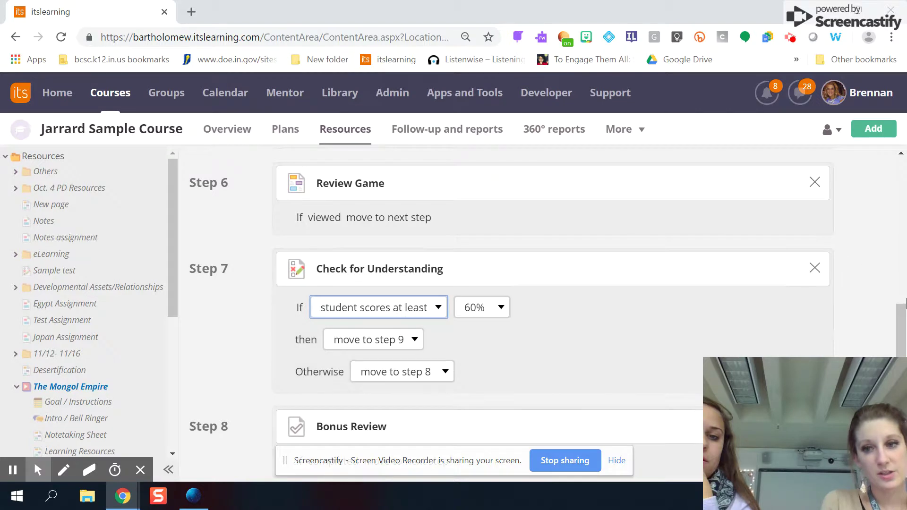
pyautogui.scroll(-2, 904, 343)
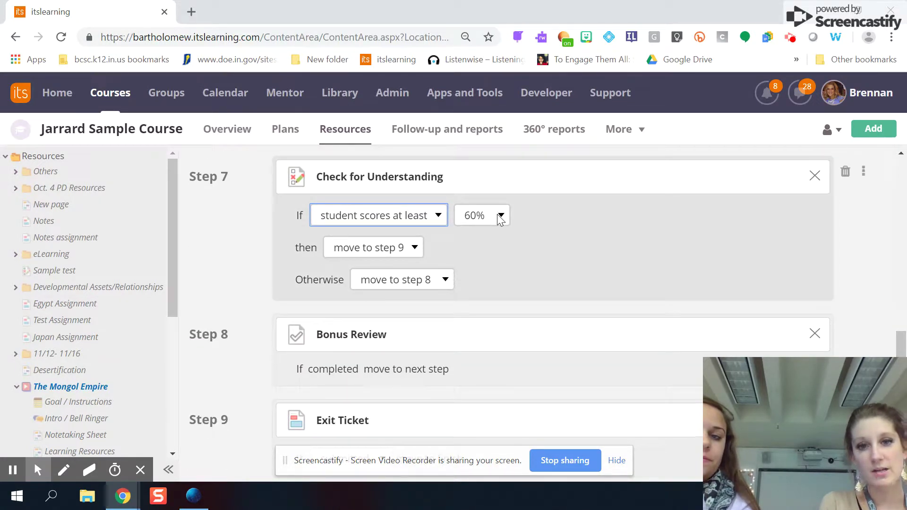
pyautogui.click(500, 218)
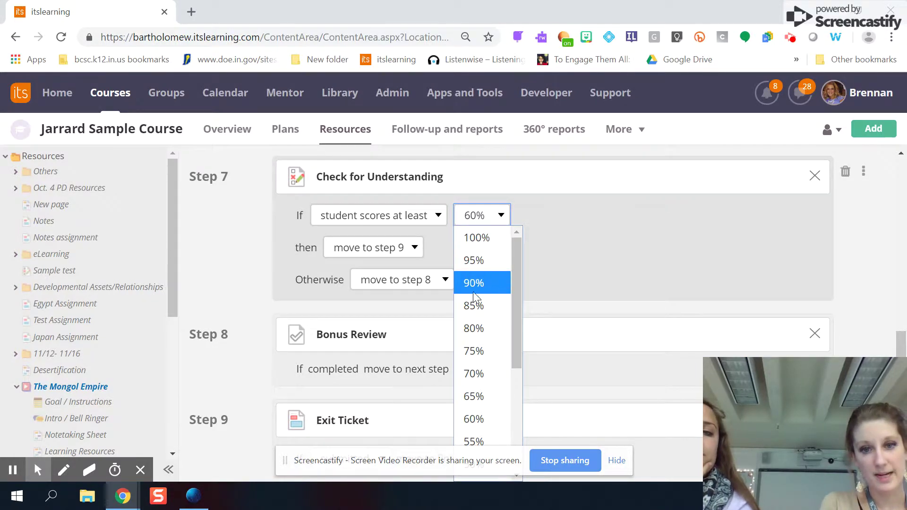
pyautogui.click(486, 326)
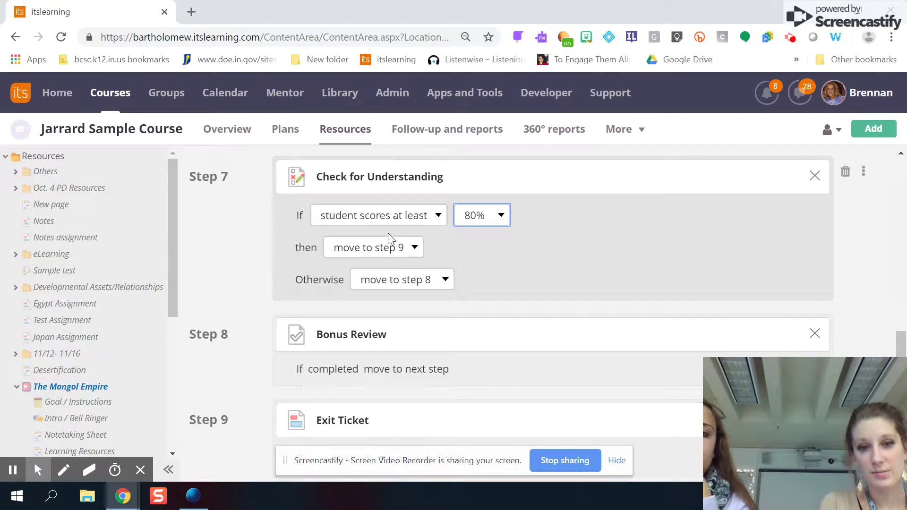
pyautogui.click(378, 247)
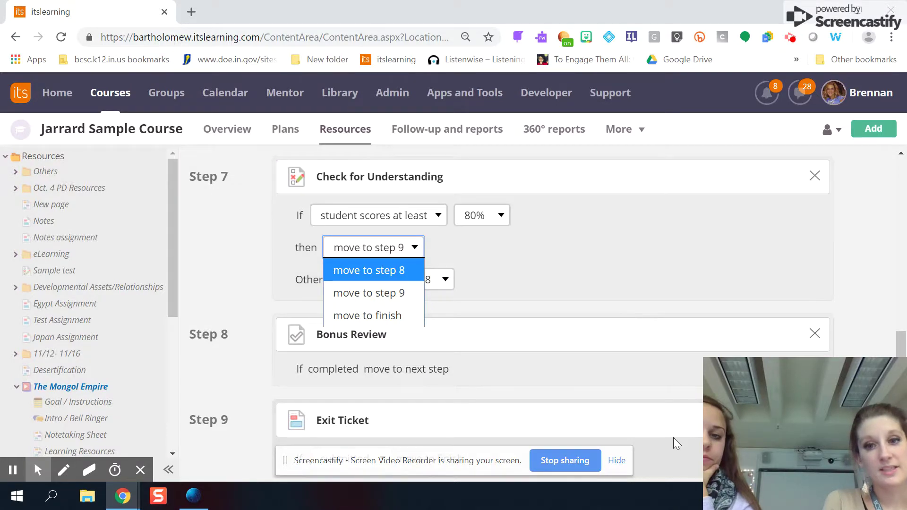
pyautogui.click(875, 251)
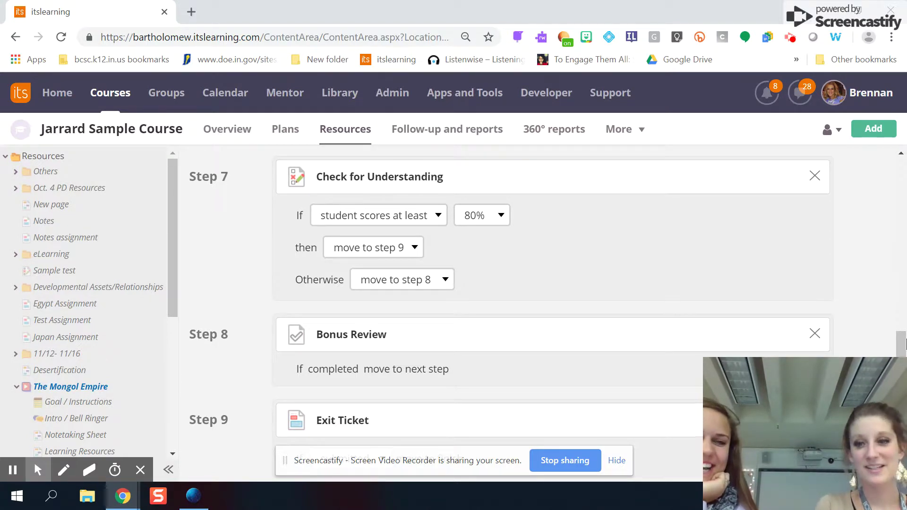
# Finish and save The Mongol Empire learning path with Complete.
pyautogui.scroll(-2, 703, 312)
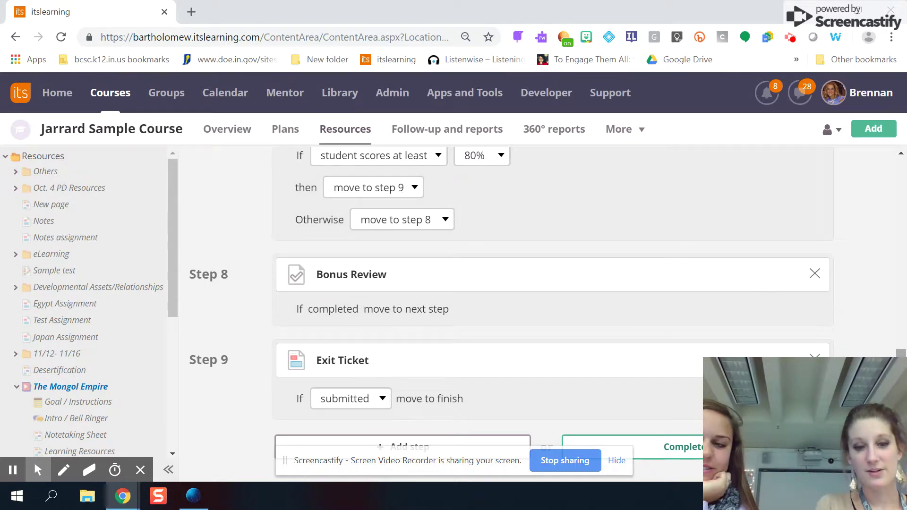
pyautogui.scroll(-2, 897, 354)
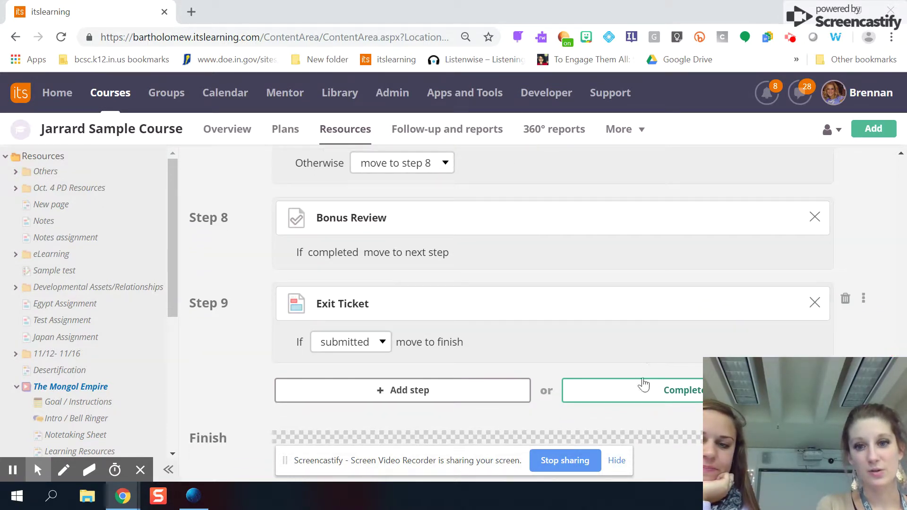
pyautogui.click(664, 391)
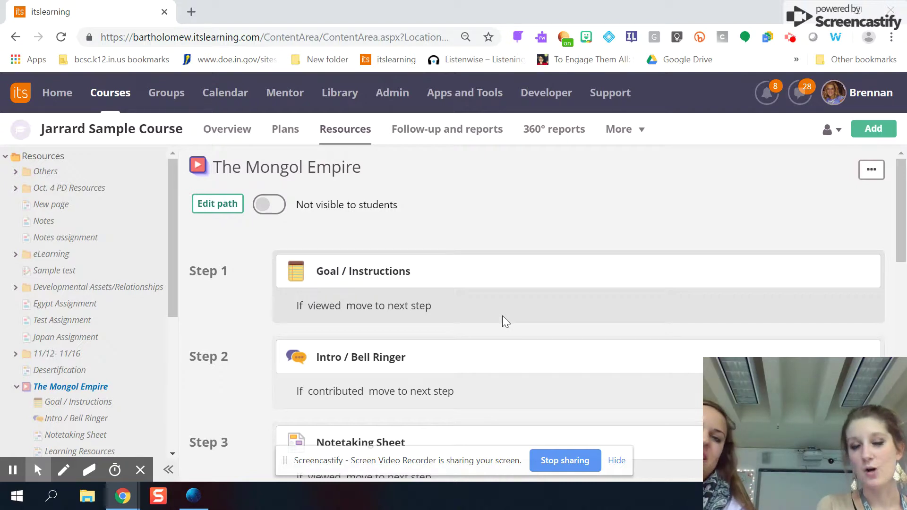
# Make The Mongol Empire path visible to students and switch to the student's Firefox window.
pyautogui.click(279, 206)
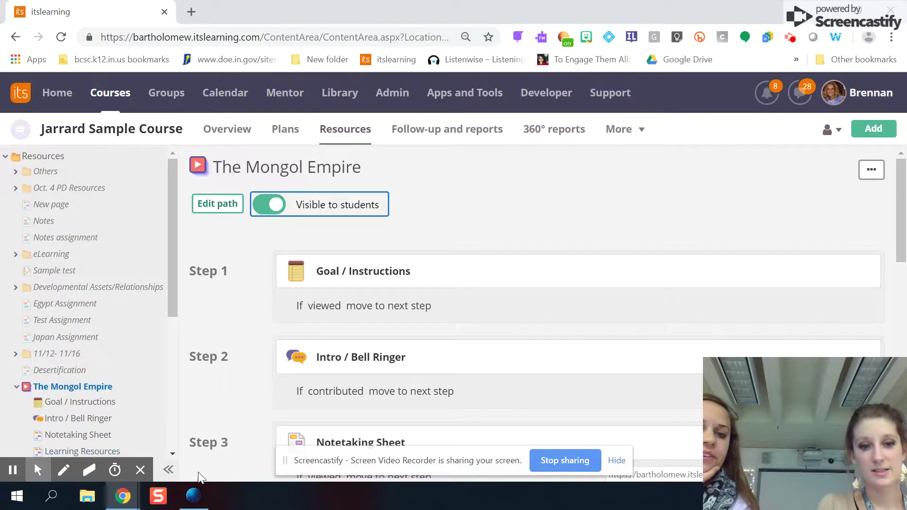
pyautogui.click(193, 496)
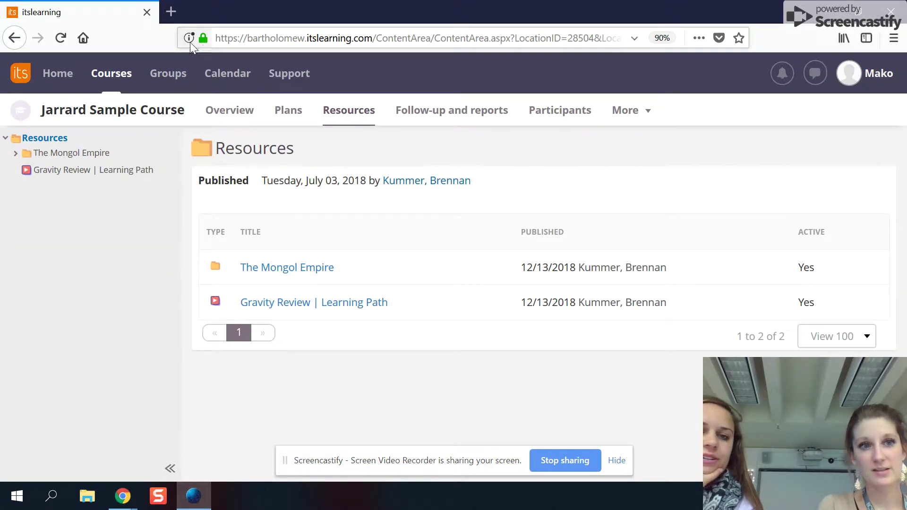
# As the student, reload resources, start The Mongol Empire path and read through Goal / Instructions.
pyautogui.click(61, 41)
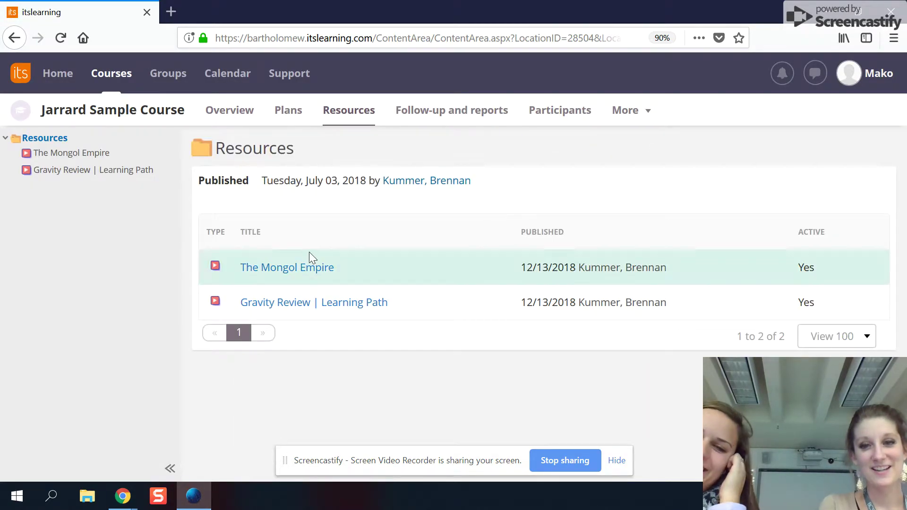
pyautogui.click(291, 272)
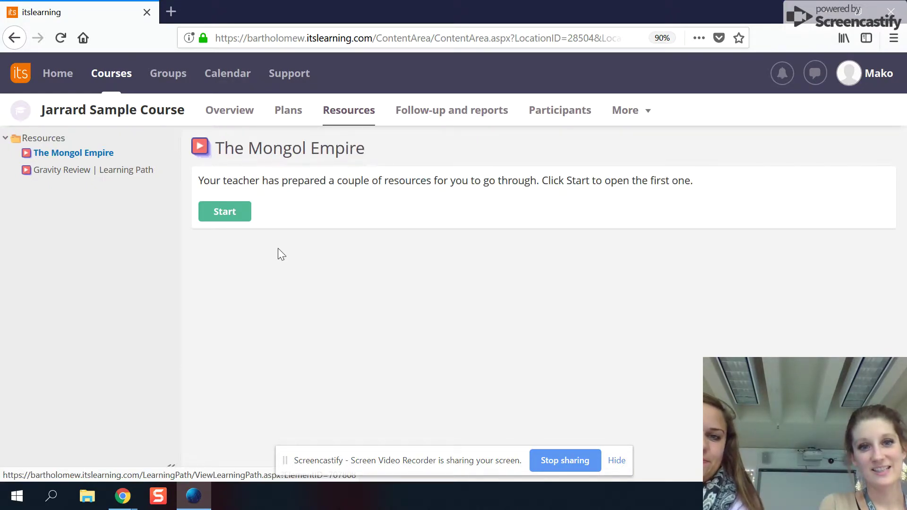
pyautogui.click(226, 212)
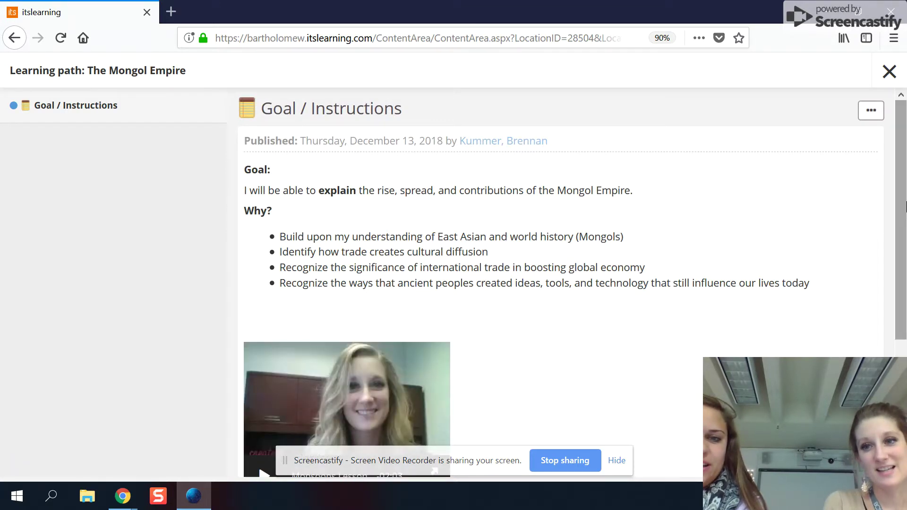
pyautogui.scroll(-4, 888, 217)
pyautogui.scroll(3, 870, 201)
pyautogui.scroll(1, 870, 200)
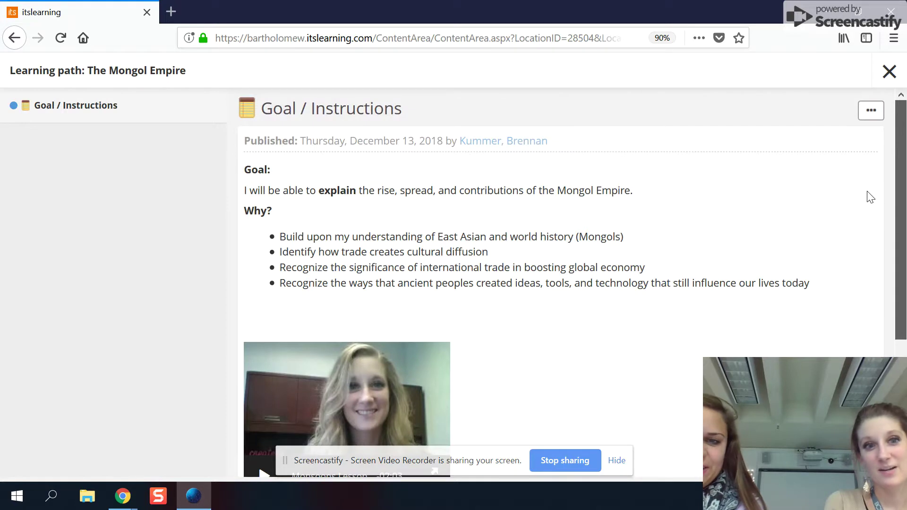
pyautogui.scroll(-3, 870, 201)
pyautogui.scroll(4, 885, 197)
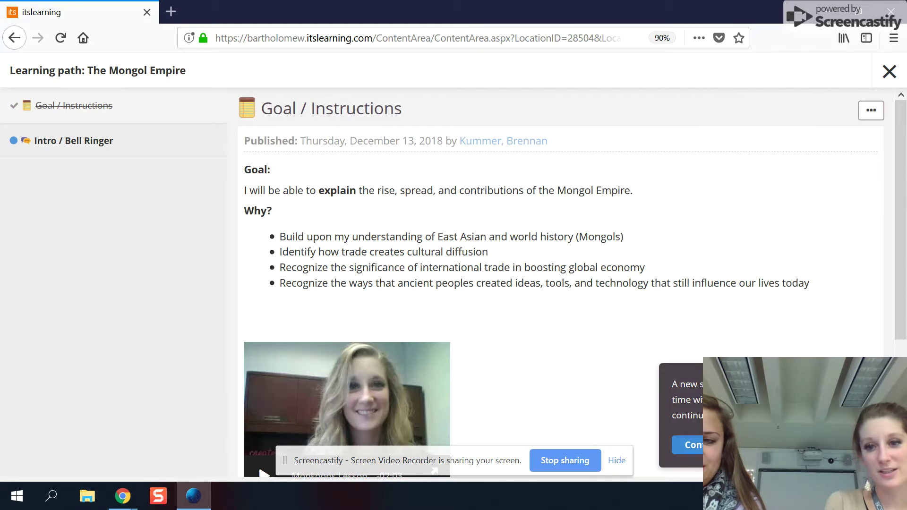
# Continue to the Intro / Bell Ringer step and read through its discussion question.
pyautogui.click(687, 445)
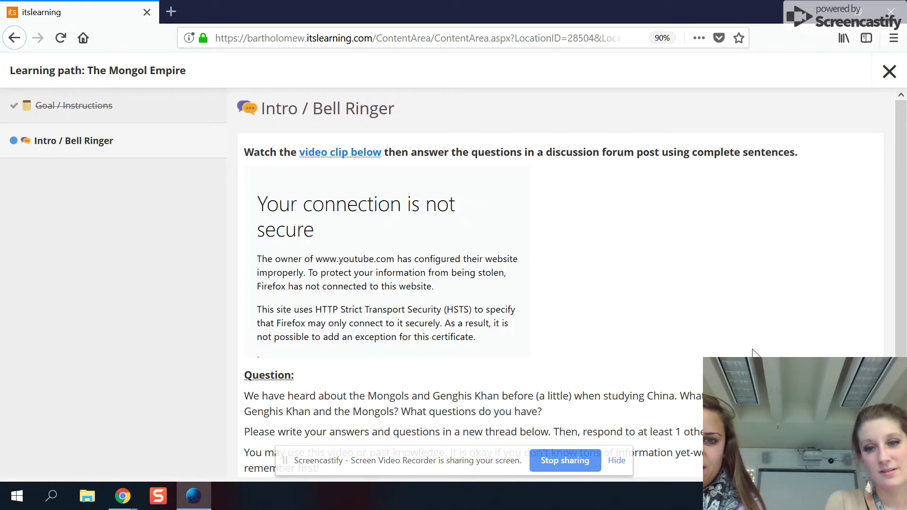
pyautogui.scroll(-3, 903, 283)
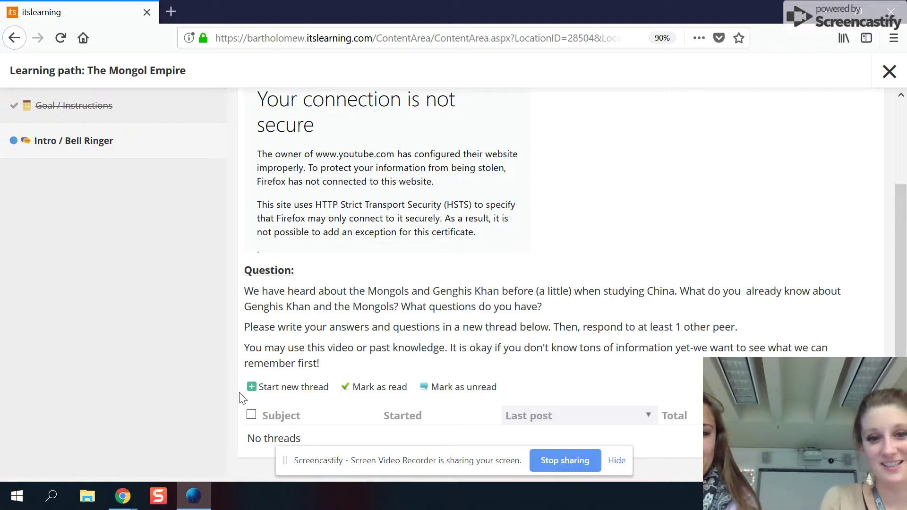
pyautogui.moveTo(904, 279); pyautogui.dragTo(905, 182)
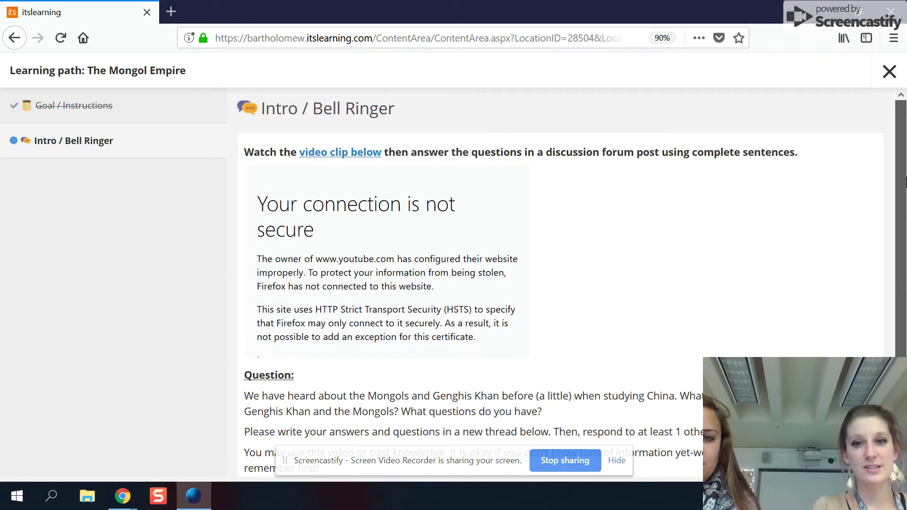
pyautogui.scroll(-2, 905, 182)
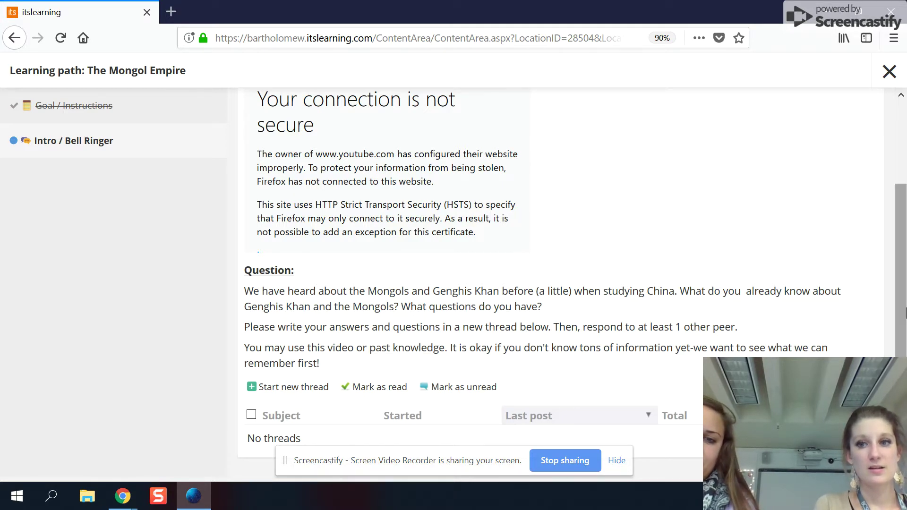
pyautogui.moveTo(903, 341); pyautogui.dragTo(903, 362)
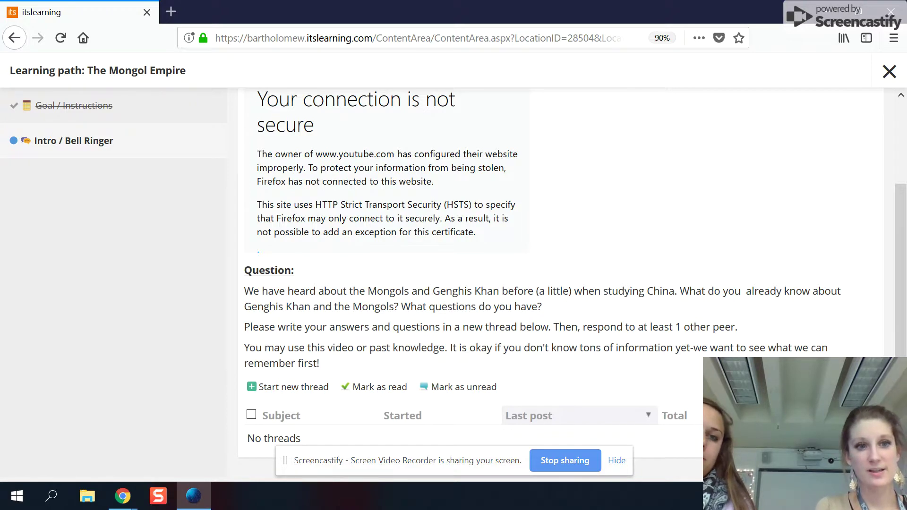
pyautogui.moveTo(904, 345); pyautogui.dragTo(905, 269)
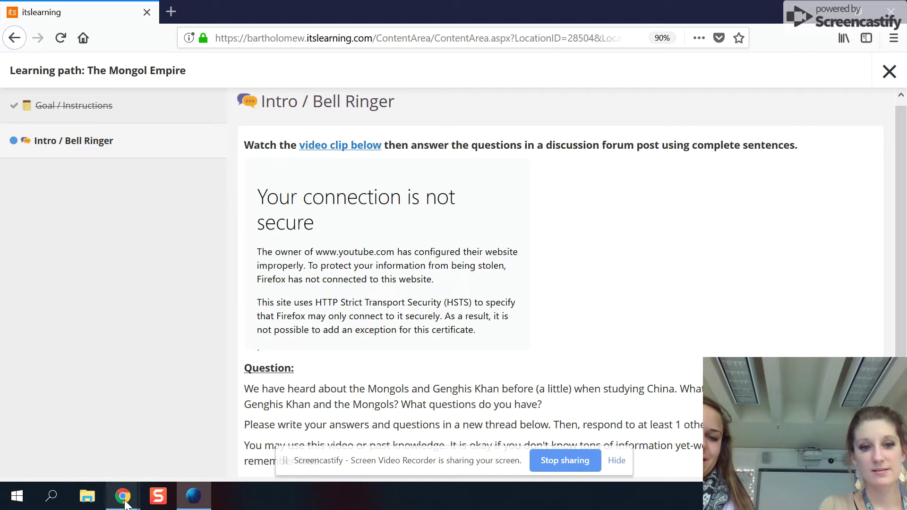
# Return to the student's window and close the unfinished Mongol Empire path viewer.
pyautogui.moveTo(123, 496)
pyautogui.click(98, 427)
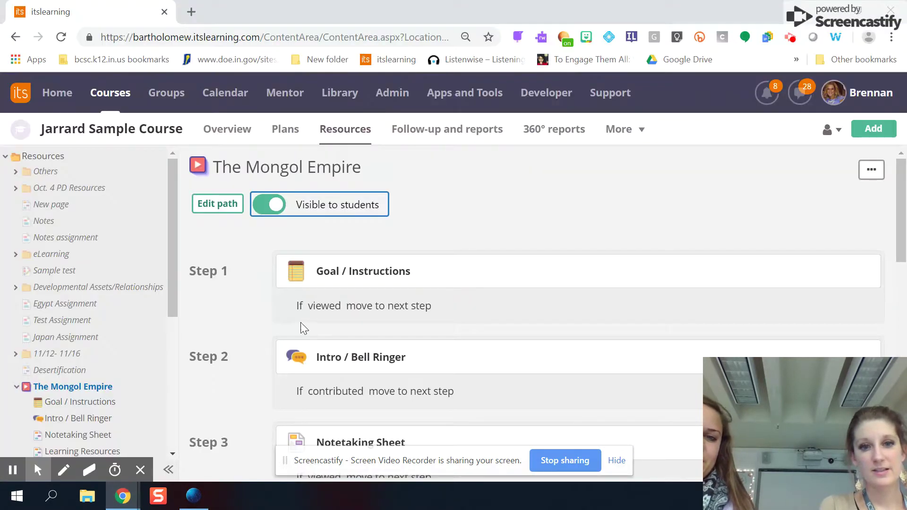
pyautogui.click(193, 496)
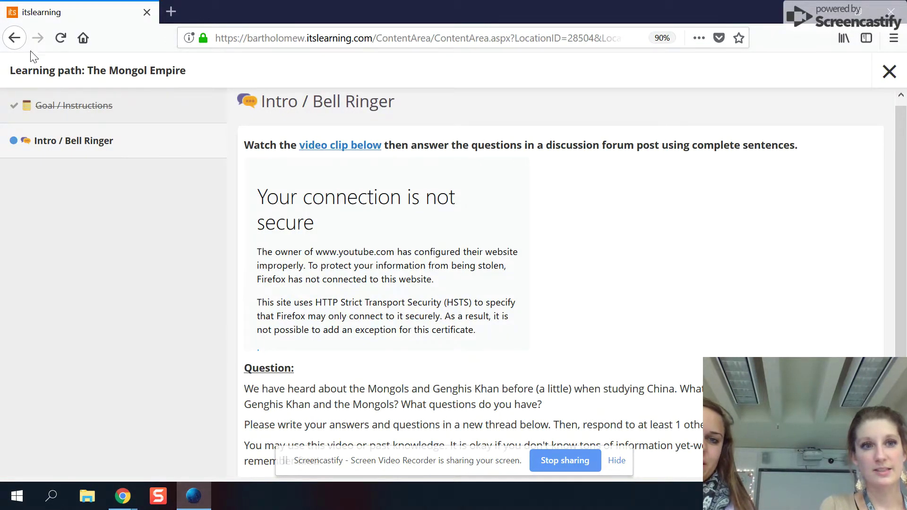
pyautogui.click(14, 39)
pyautogui.click(890, 73)
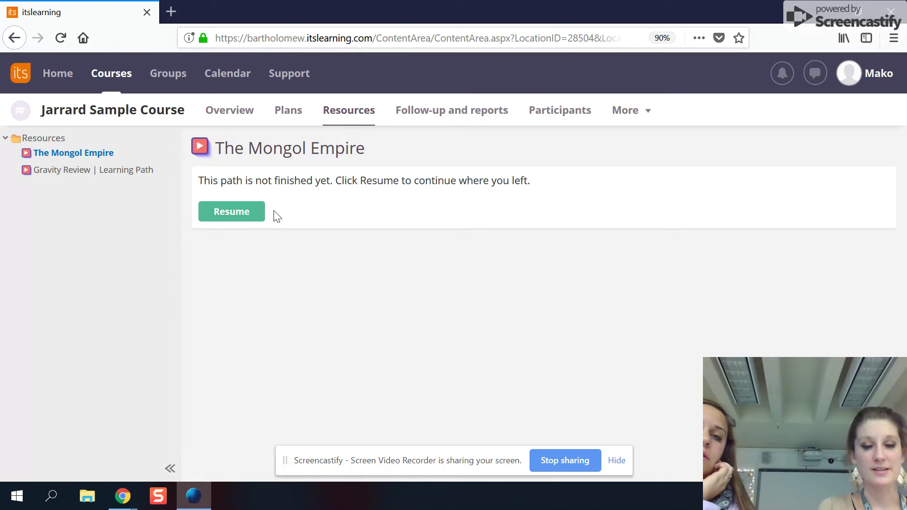
# Start Gravity Review | Learning Path, mark the worksheet task Yes, and continue to Lesson Quiz Worksheet.
pyautogui.click(121, 172)
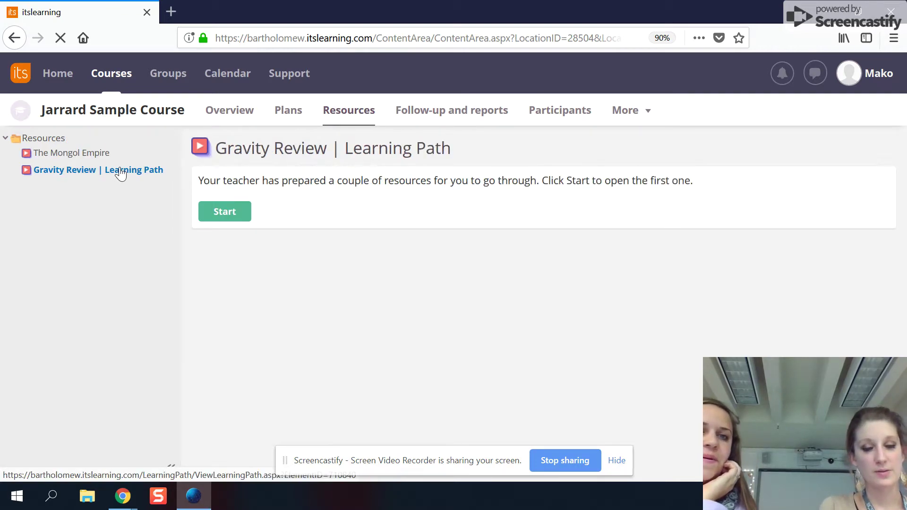
pyautogui.click(229, 211)
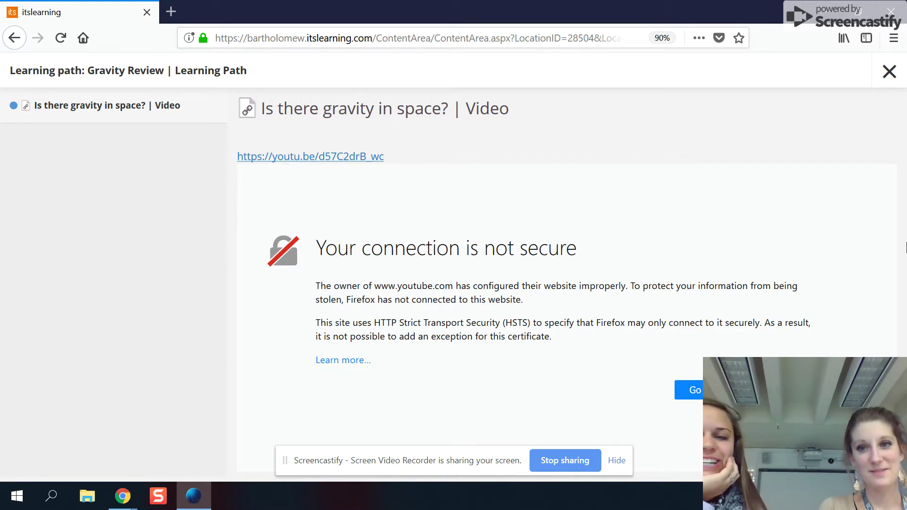
pyautogui.moveTo(122, 507)
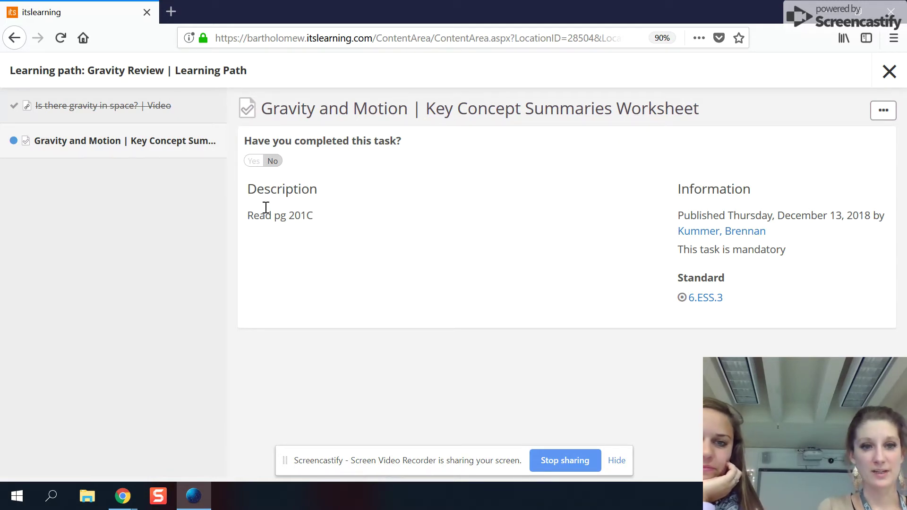
pyautogui.click(255, 161)
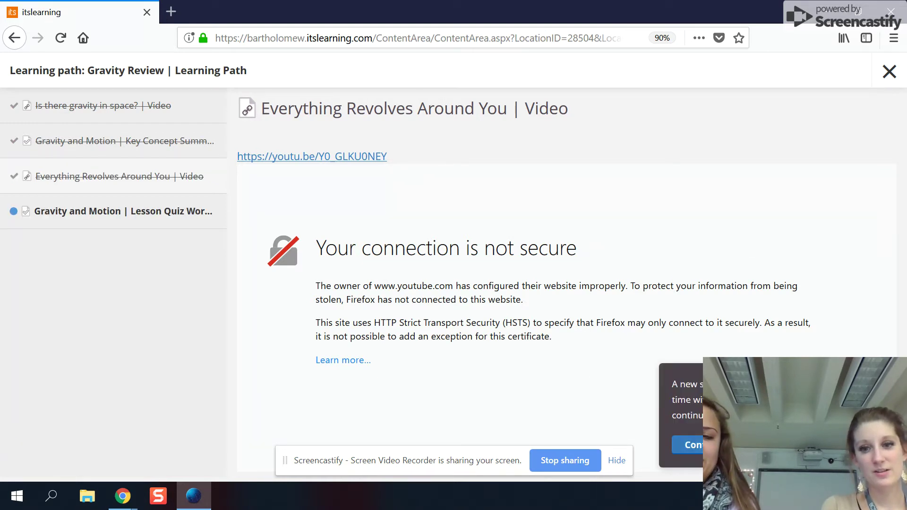
pyautogui.click(687, 445)
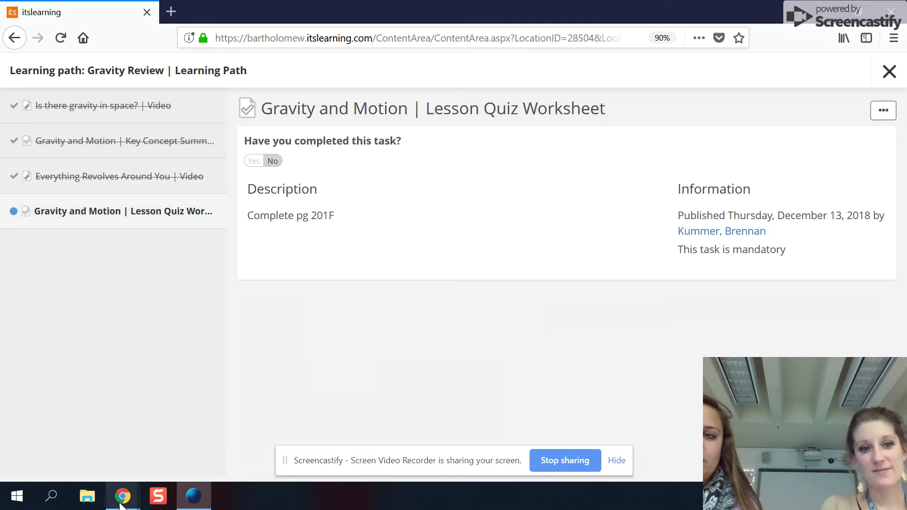
# In the teacher's window, turn off Visible to students for The Mongol Empire path.
pyautogui.moveTo(223, 398)
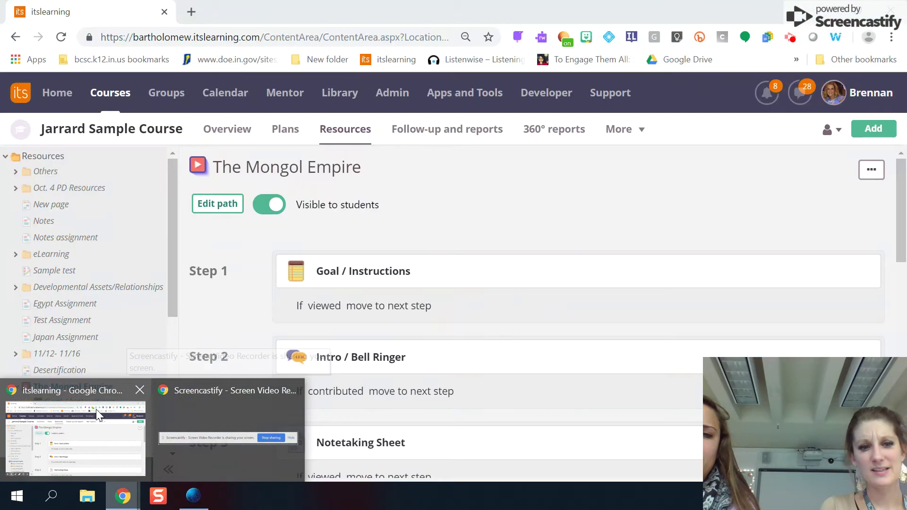
pyautogui.click(96, 409)
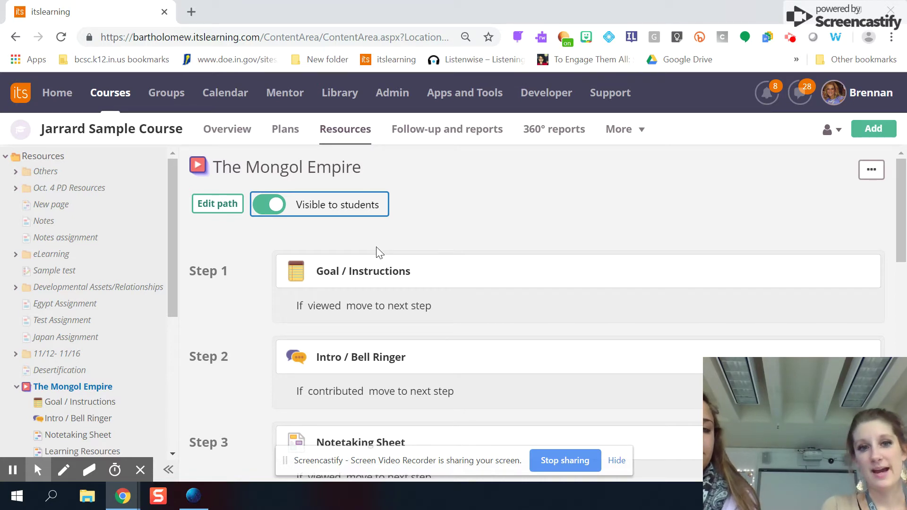
pyautogui.click(270, 203)
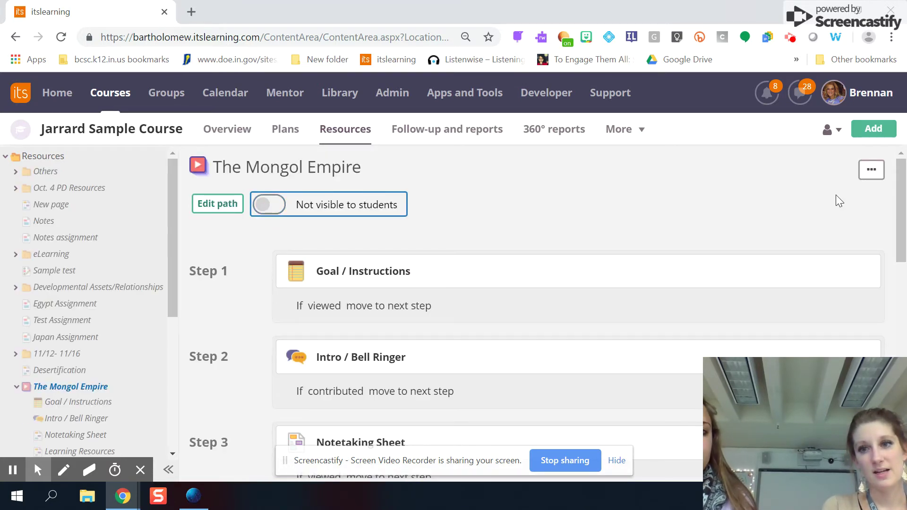
# Convert The Mongol Empire learning path back to a normal folder and confirm with OK.
pyautogui.click(865, 179)
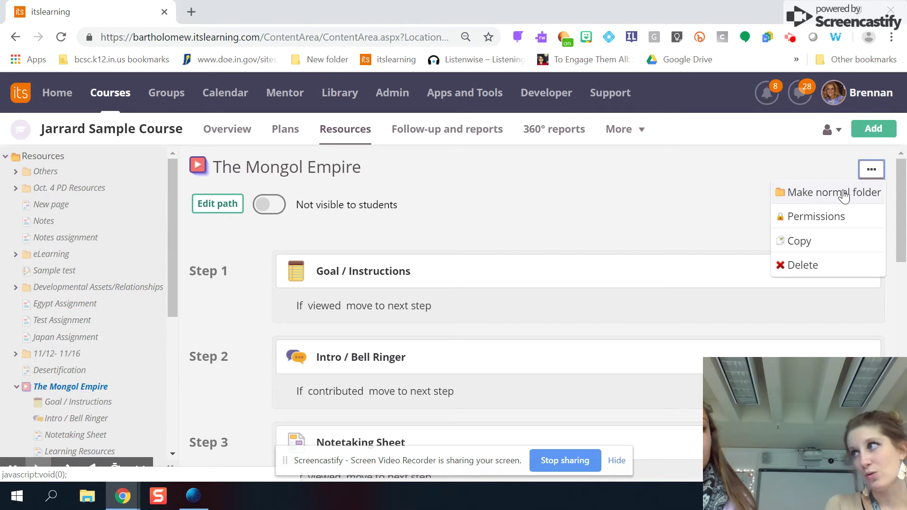
pyautogui.click(844, 194)
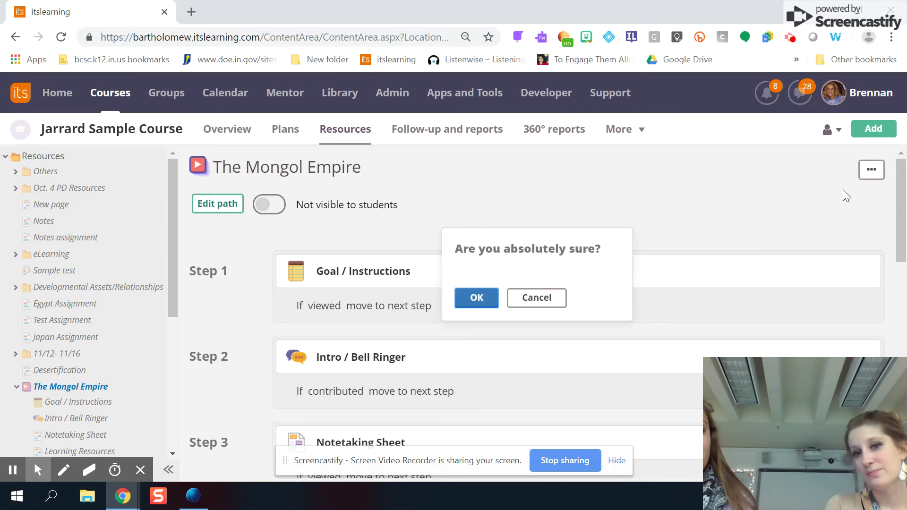
pyautogui.click(486, 308)
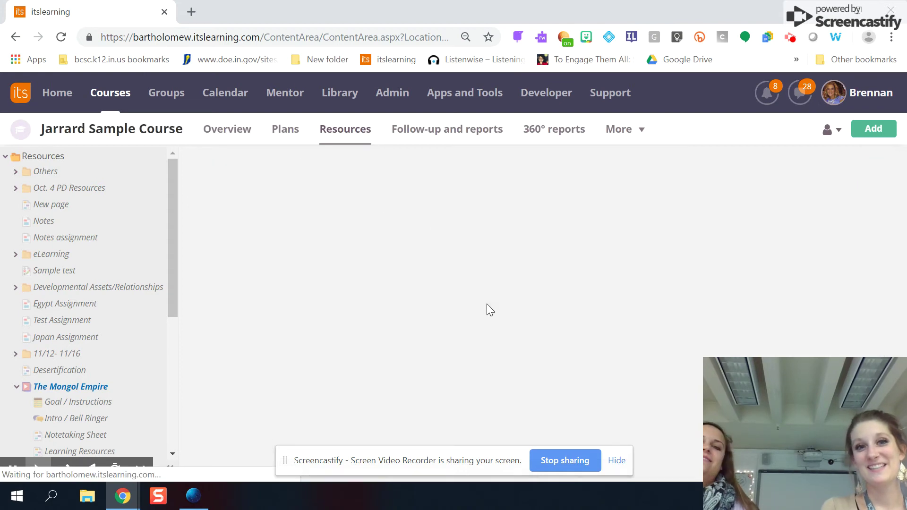